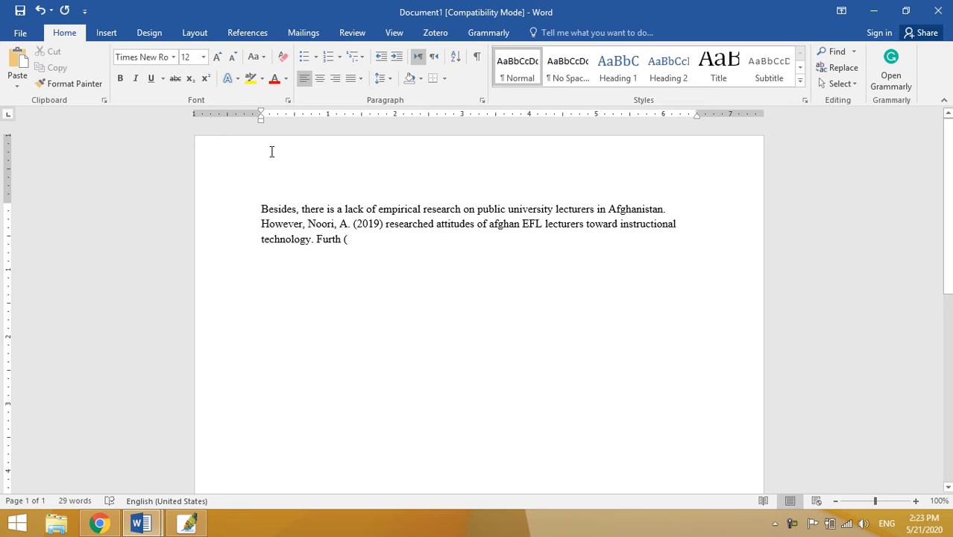
# Create a new blank document.
pyautogui.click(6, 35)
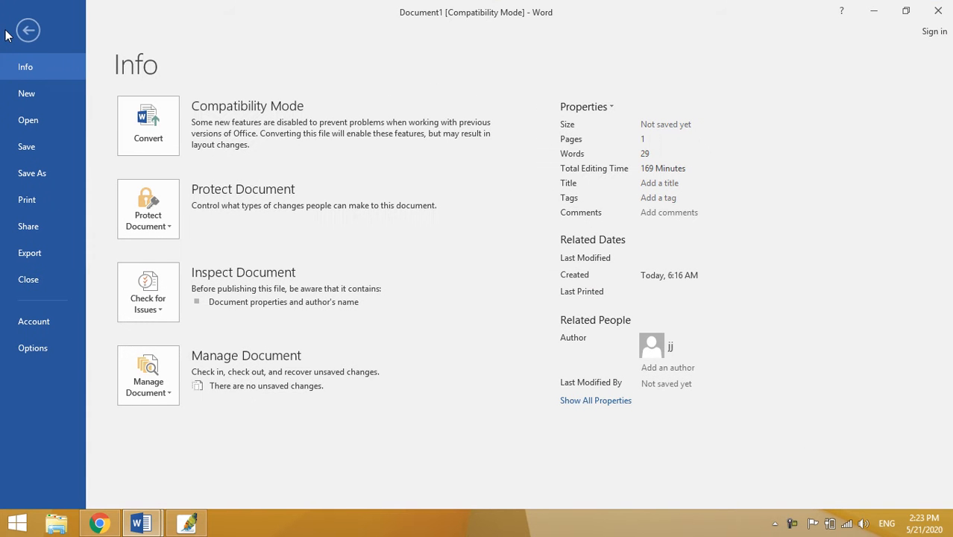
pyautogui.click(26, 30)
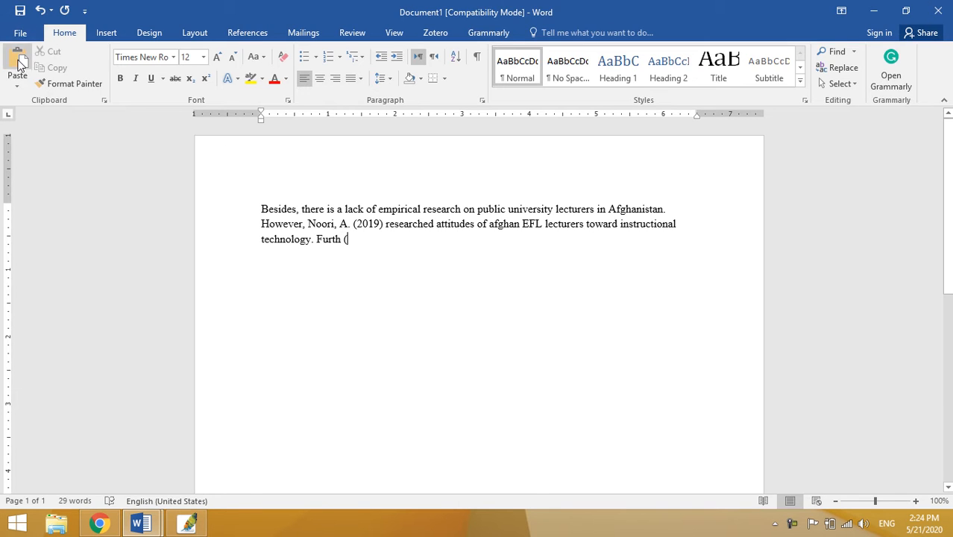
pyautogui.click(29, 34)
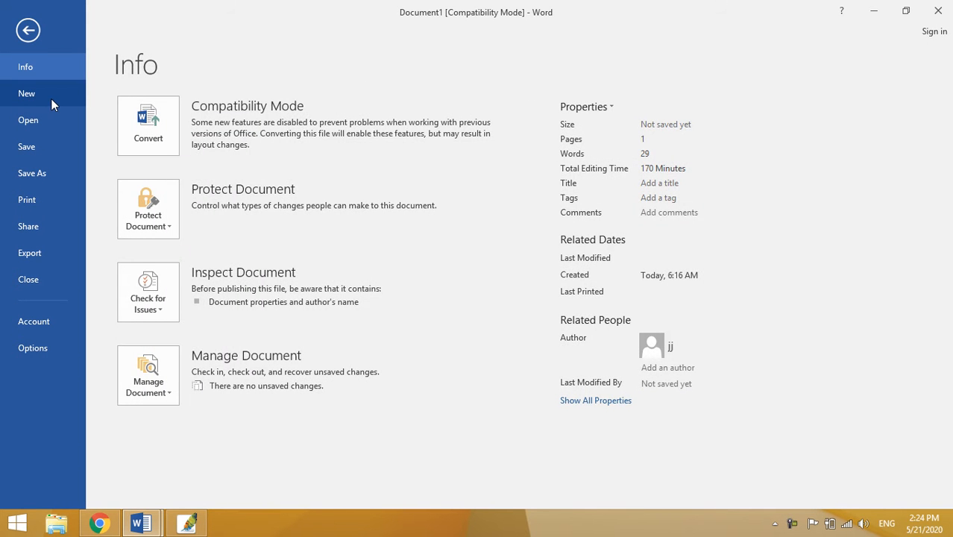
pyautogui.click(51, 99)
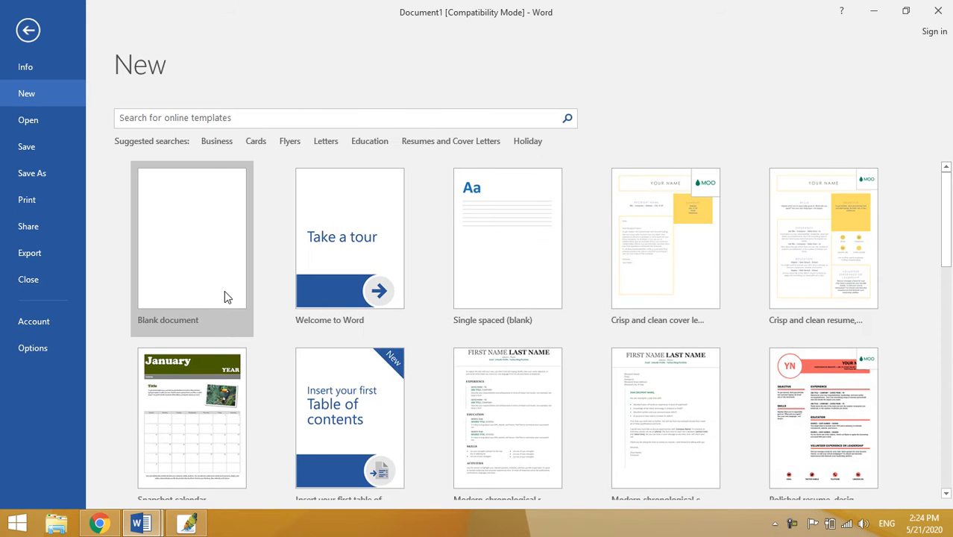
pyautogui.click(207, 276)
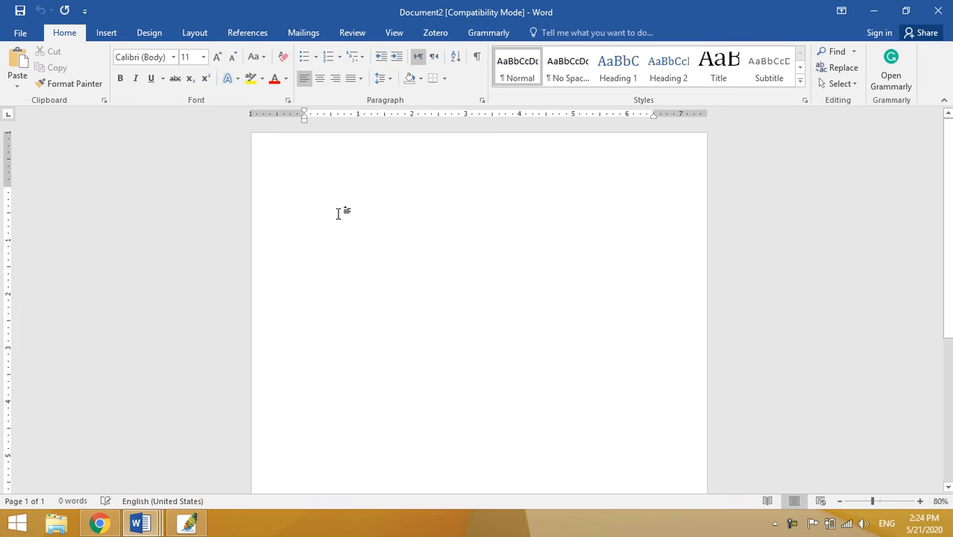
# Insert a SmartArt graphic with the Hierarchy layout from the Hierarchy category.
pyautogui.scroll(-1, 947, 224)
pyautogui.scroll(1, 946, 223)
pyautogui.click(106, 33)
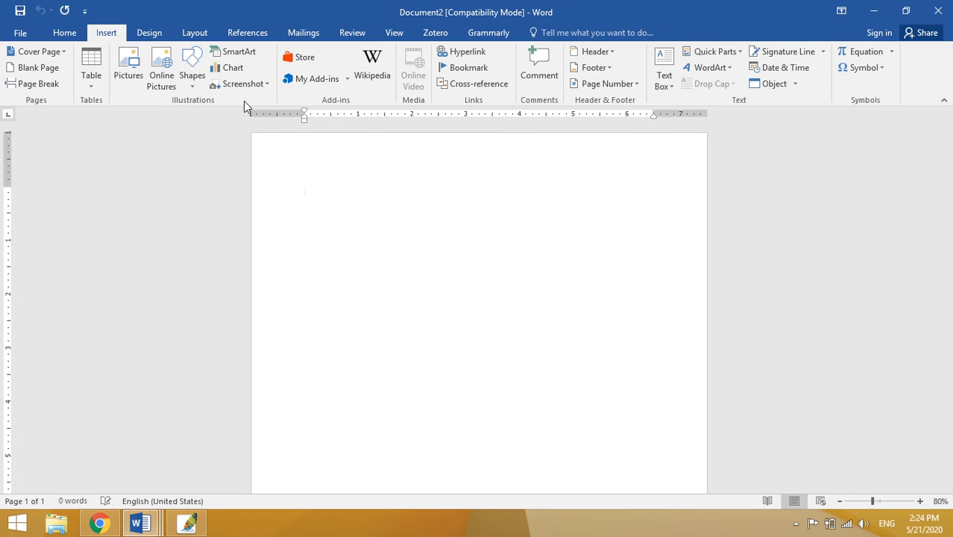
pyautogui.click(240, 52)
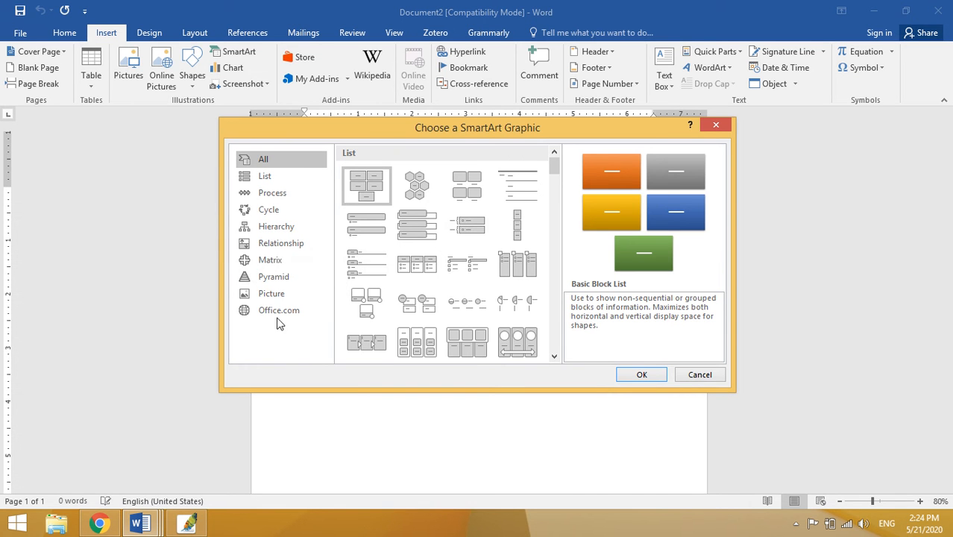
pyautogui.click(299, 230)
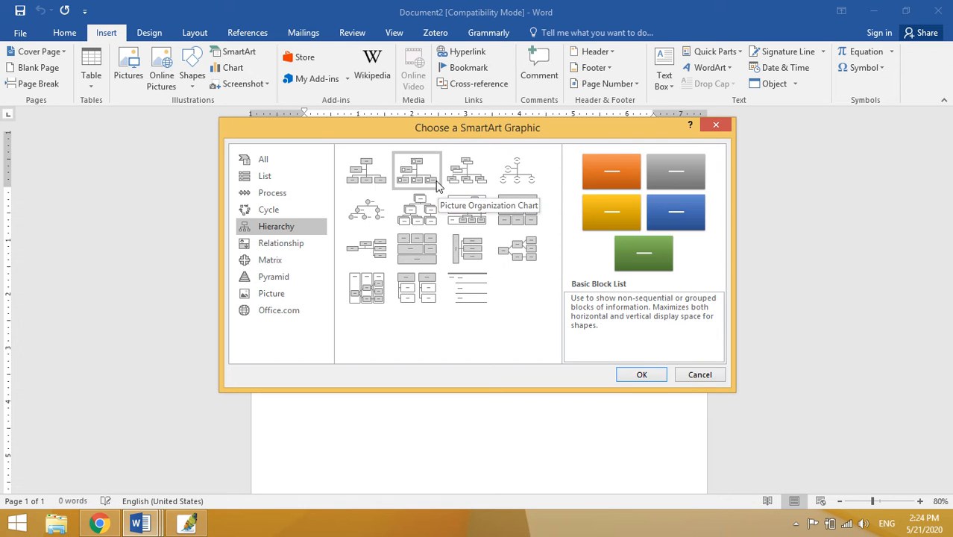
pyautogui.click(433, 222)
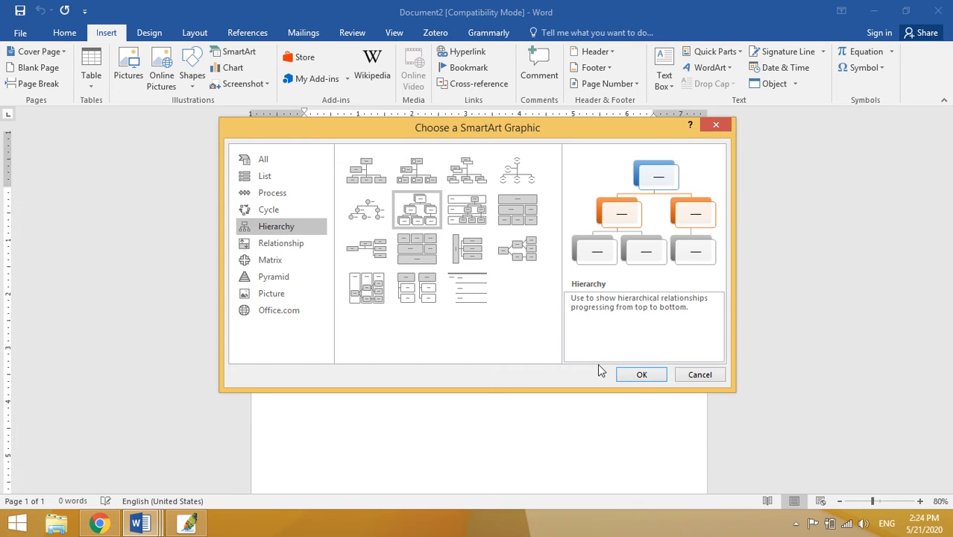
pyautogui.click(642, 375)
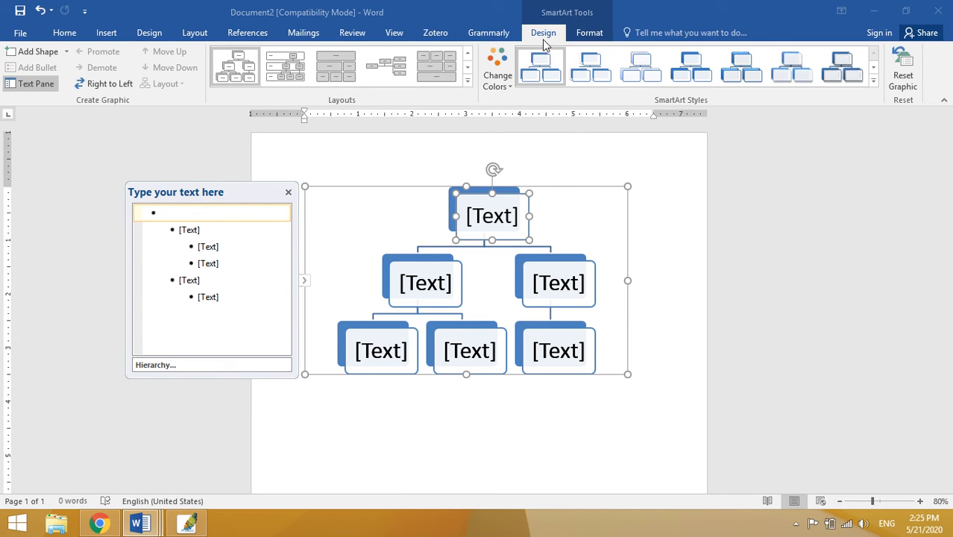
# Compare the available SmartArt design and format options with the hierarchy chart selected and deselected.
pyautogui.click(589, 35)
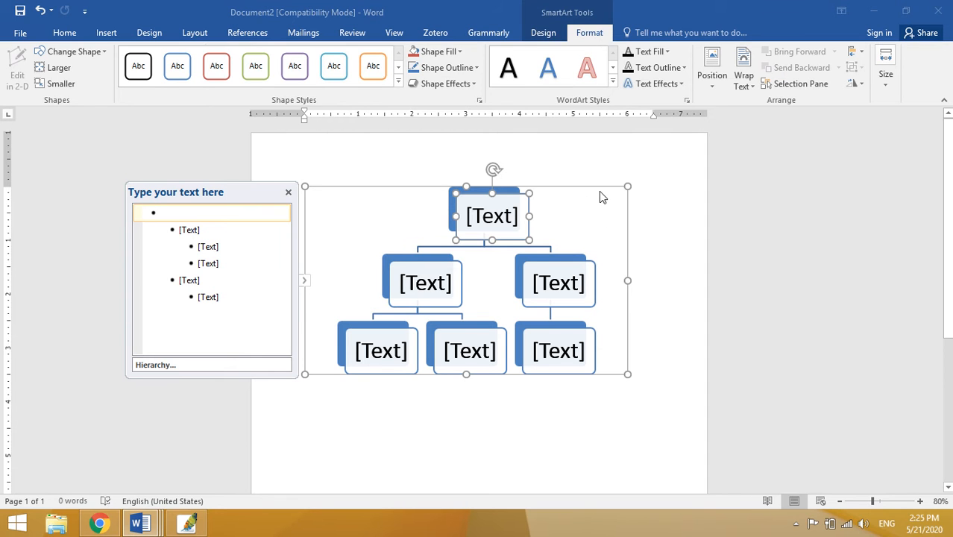
pyautogui.click(553, 35)
pyautogui.click(593, 34)
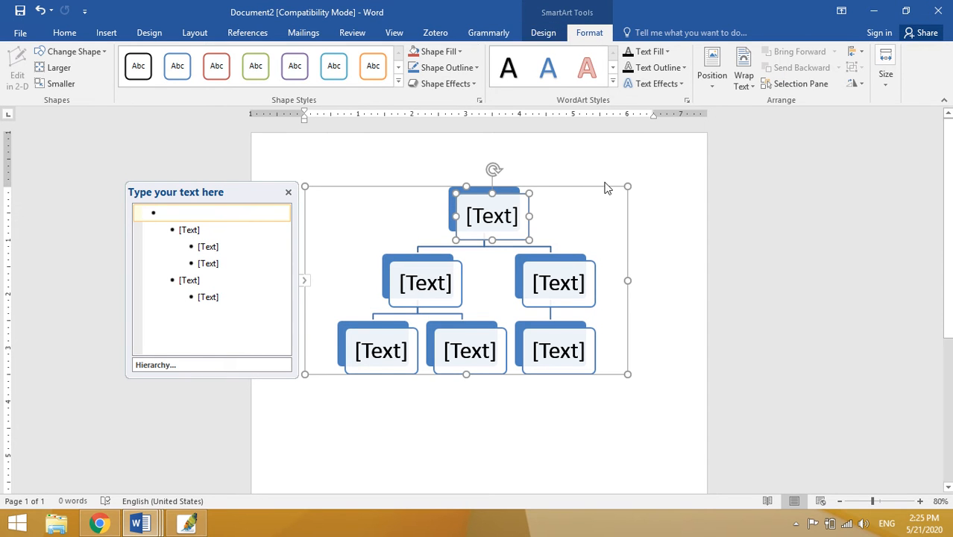
pyautogui.press('Escape')
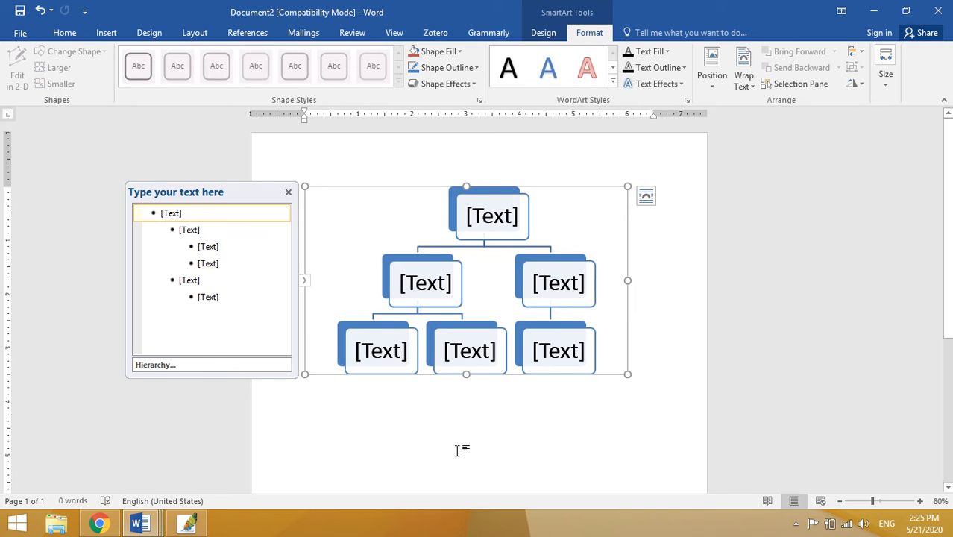
pyautogui.scroll(-3, 431, 462)
pyautogui.click(452, 414)
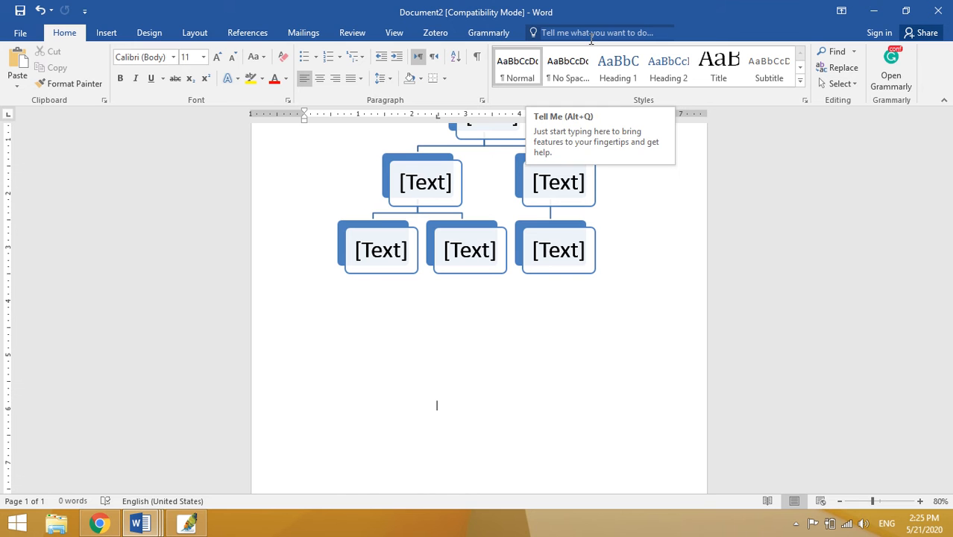
pyautogui.click(547, 186)
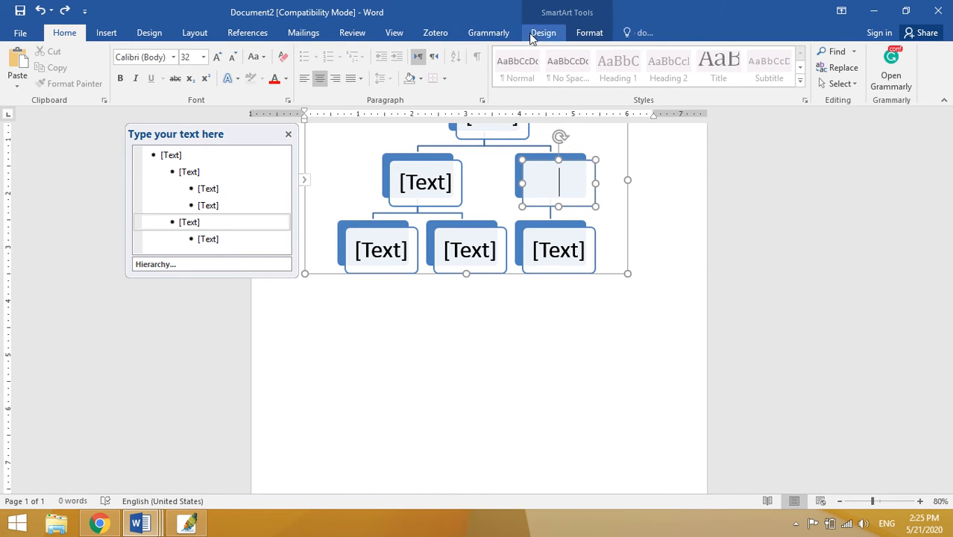
pyautogui.scroll(2, 492, 146)
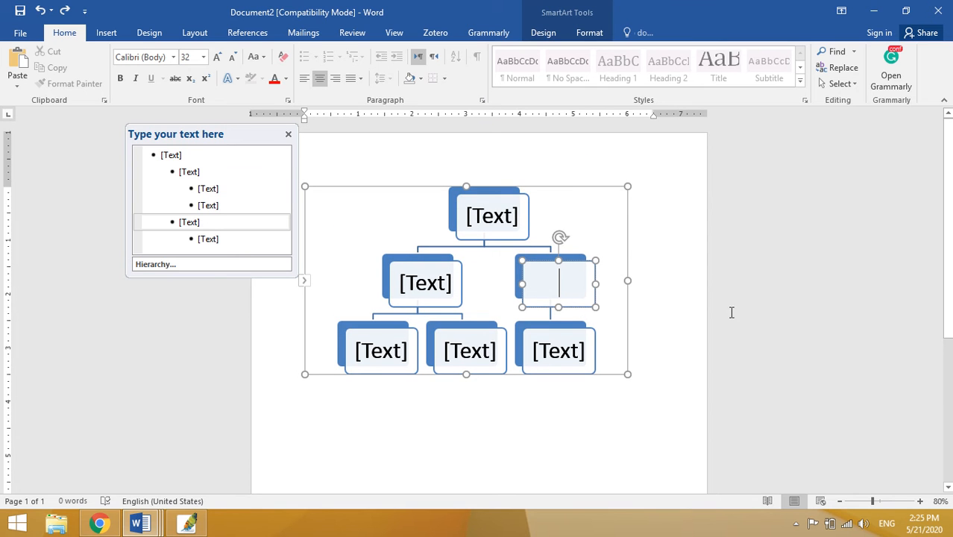
# Delete every box of the hierarchy chart below the top one, leaving a single box.
pyautogui.click(572, 339)
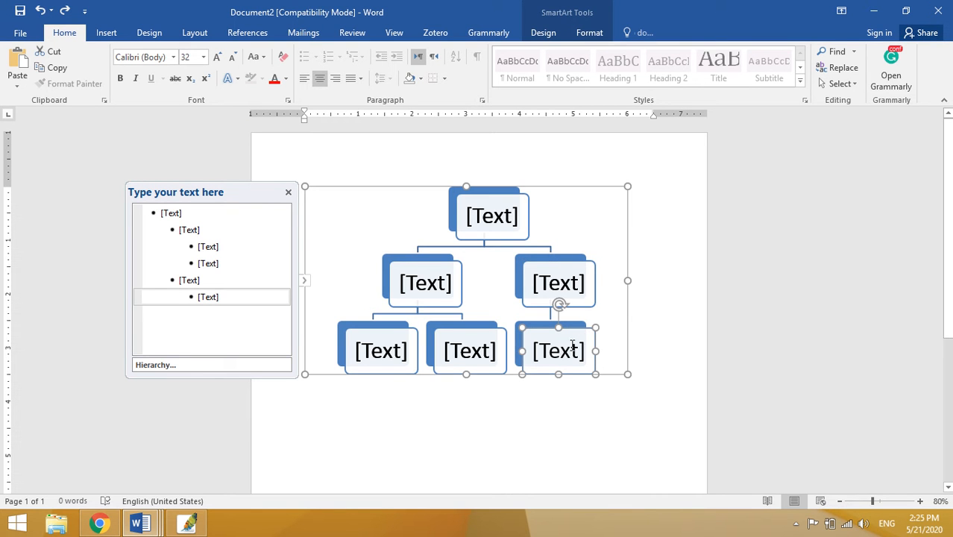
pyautogui.press('Delete')
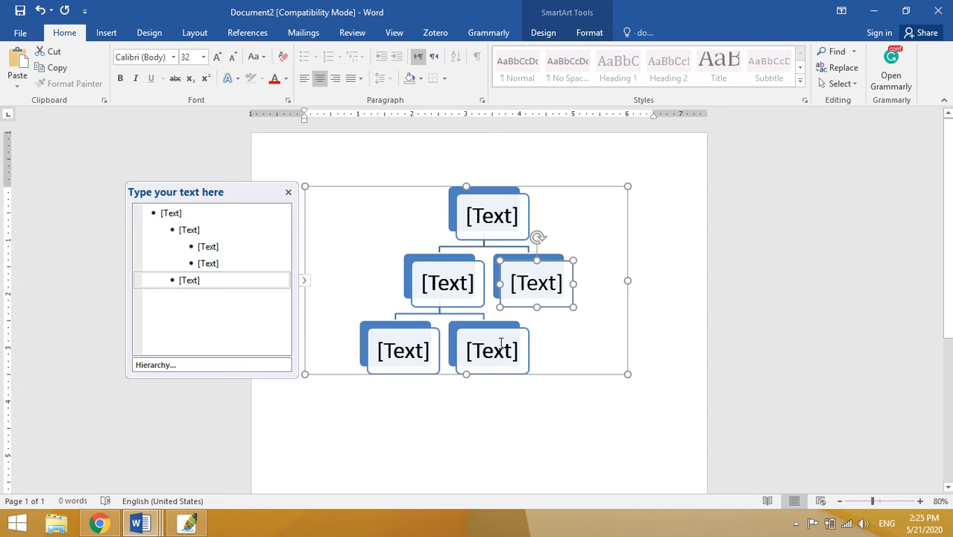
pyautogui.click(452, 344)
pyautogui.press('Delete')
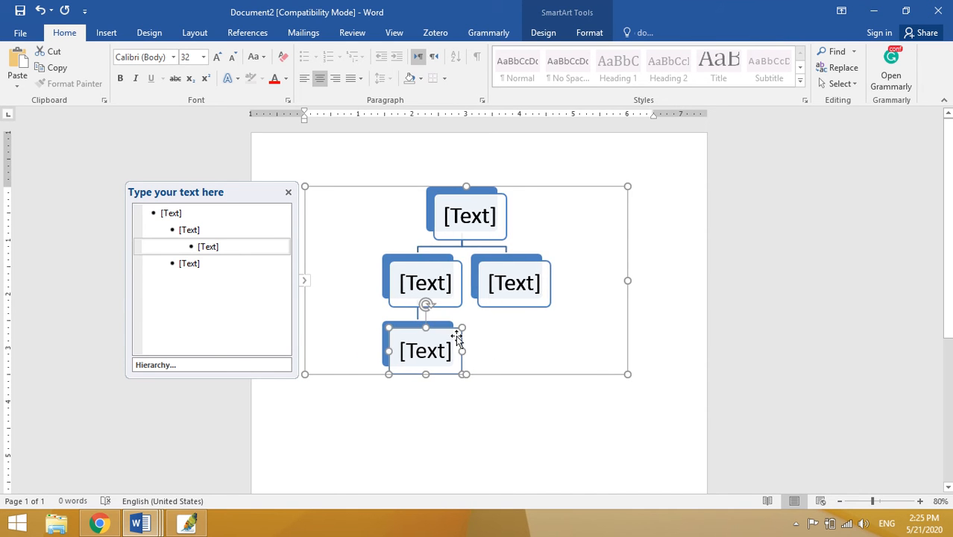
pyautogui.press('Delete')
pyautogui.click(513, 315)
pyautogui.press('Delete')
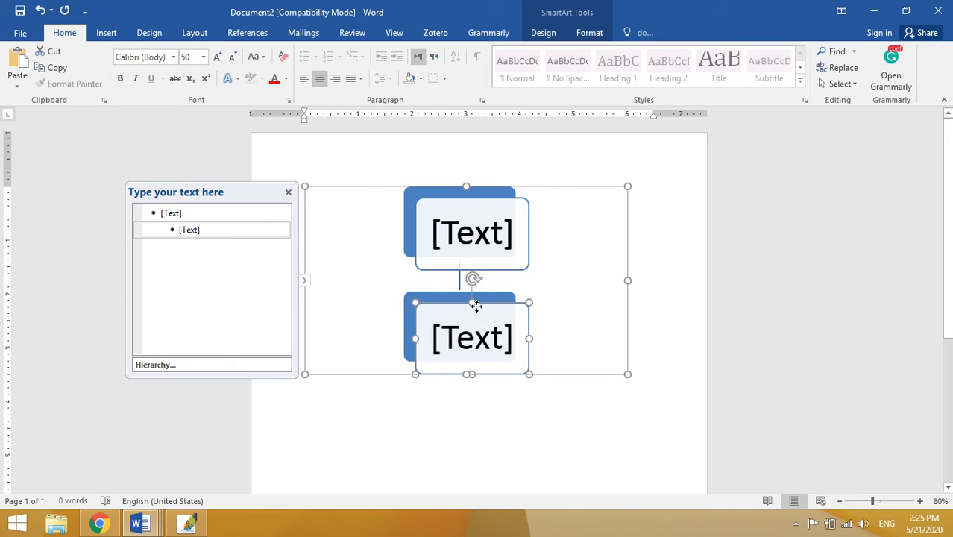
pyautogui.press('Delete')
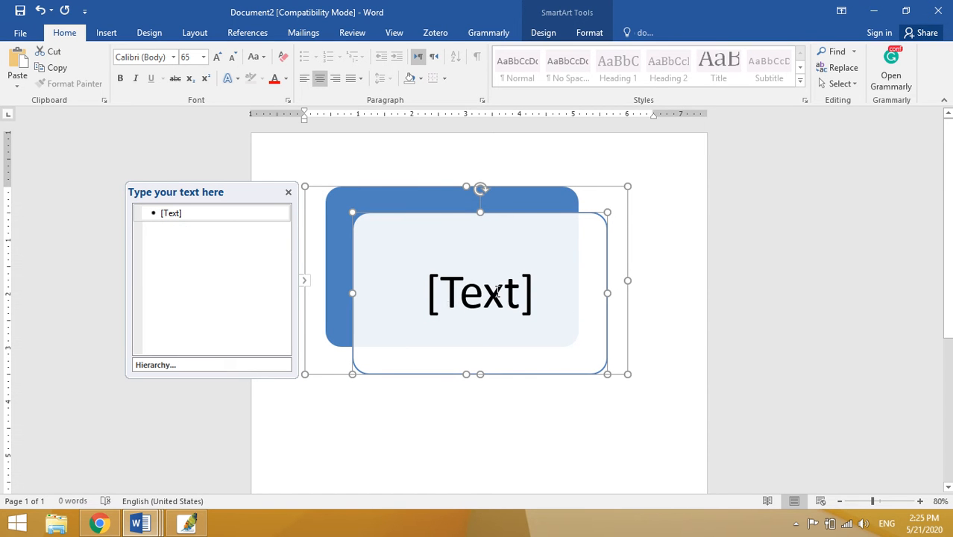
# Label the remaining box "Director" and add two empty boxes on the level below it.
pyautogui.click(494, 292)
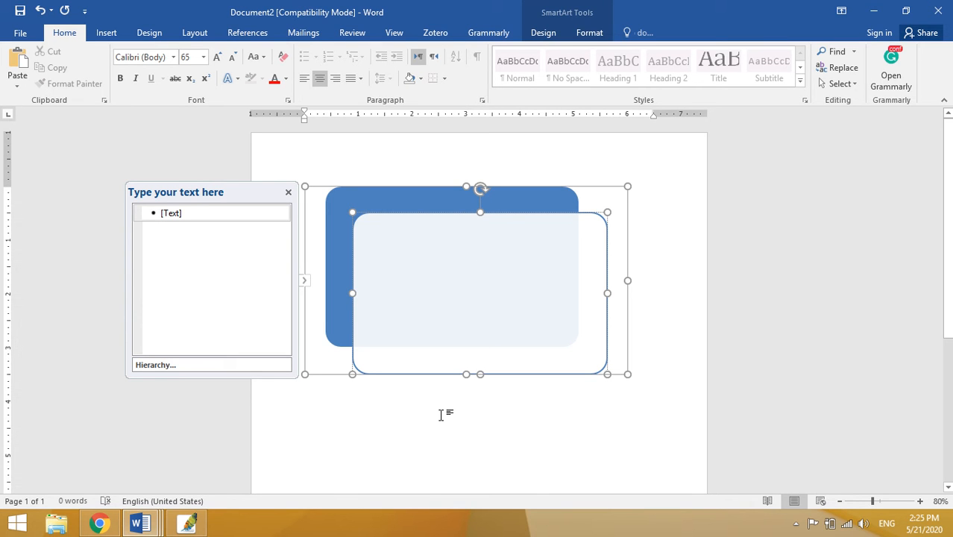
pyautogui.write('Director')
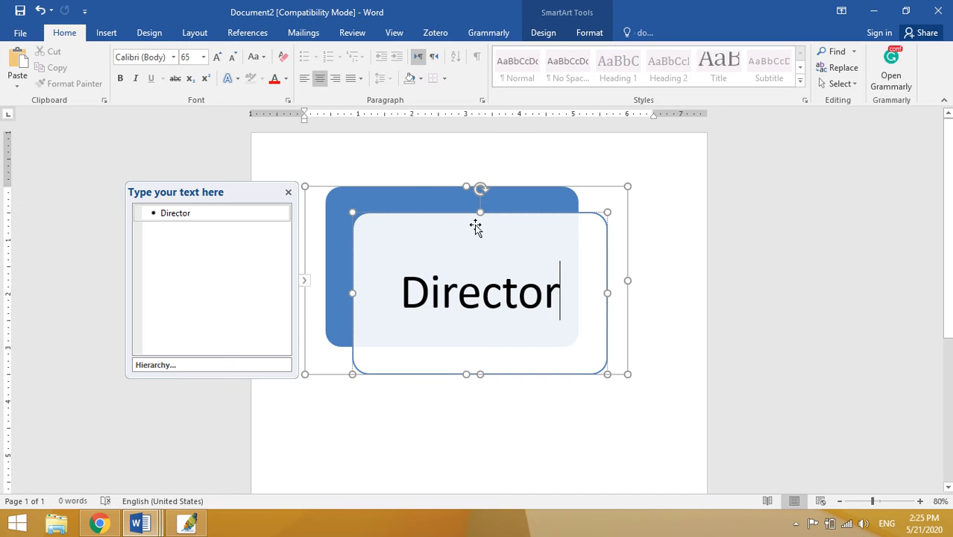
pyautogui.click(552, 36)
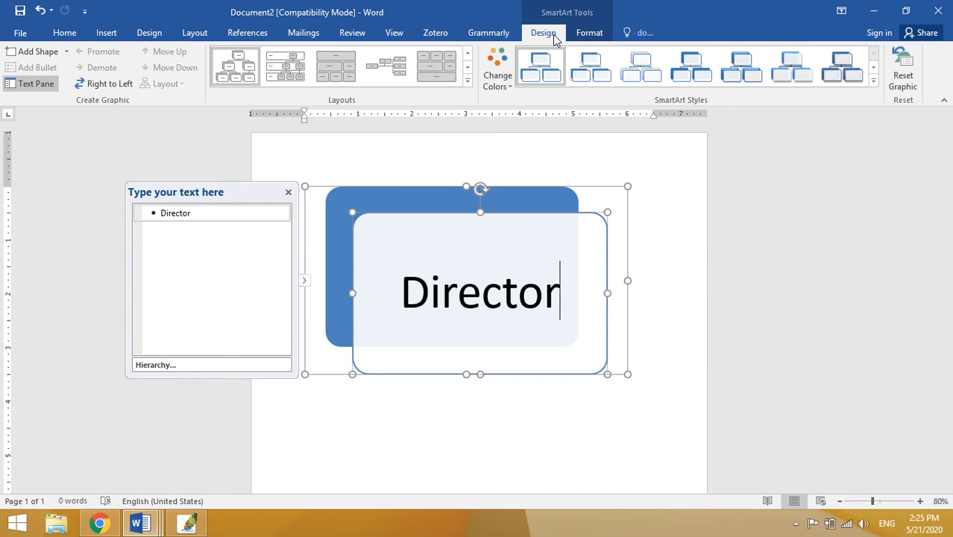
pyautogui.click(67, 52)
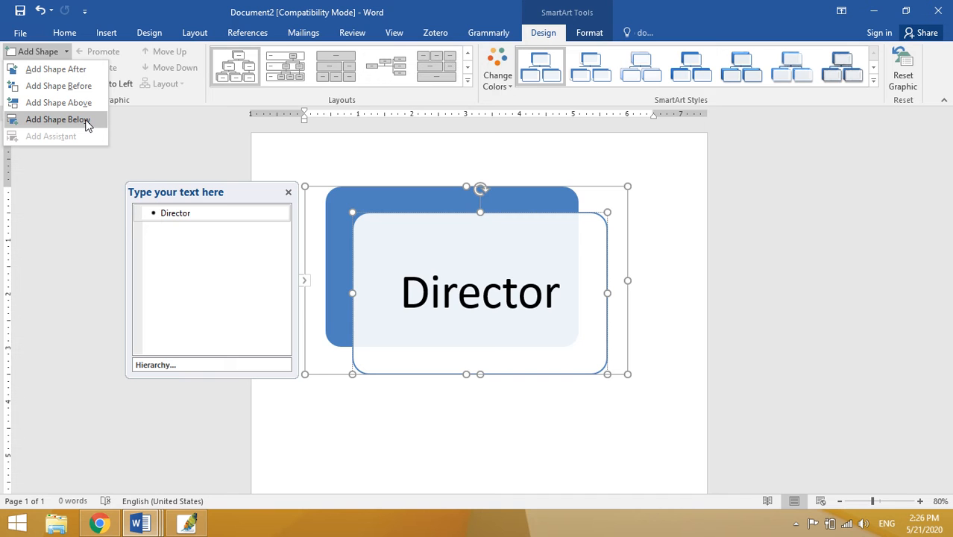
pyautogui.click(58, 120)
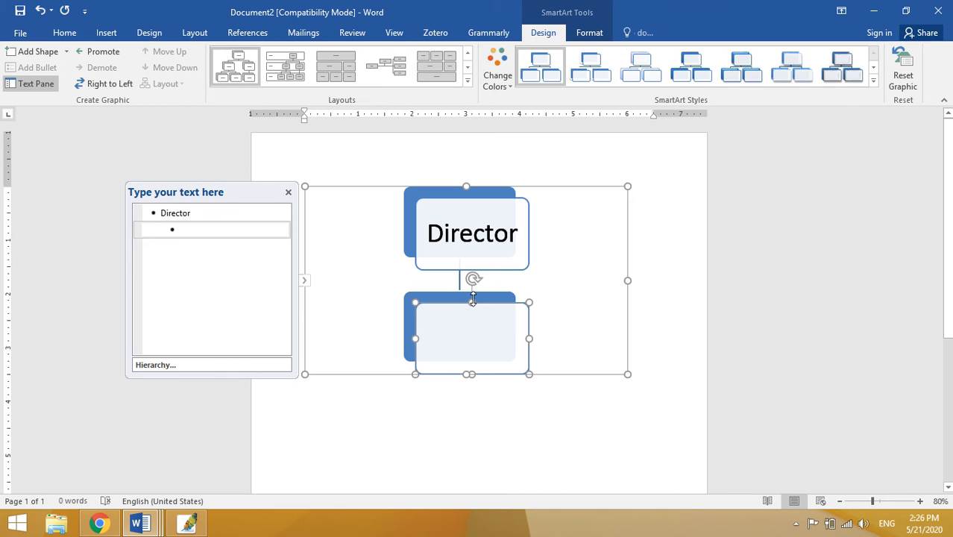
pyautogui.click(479, 237)
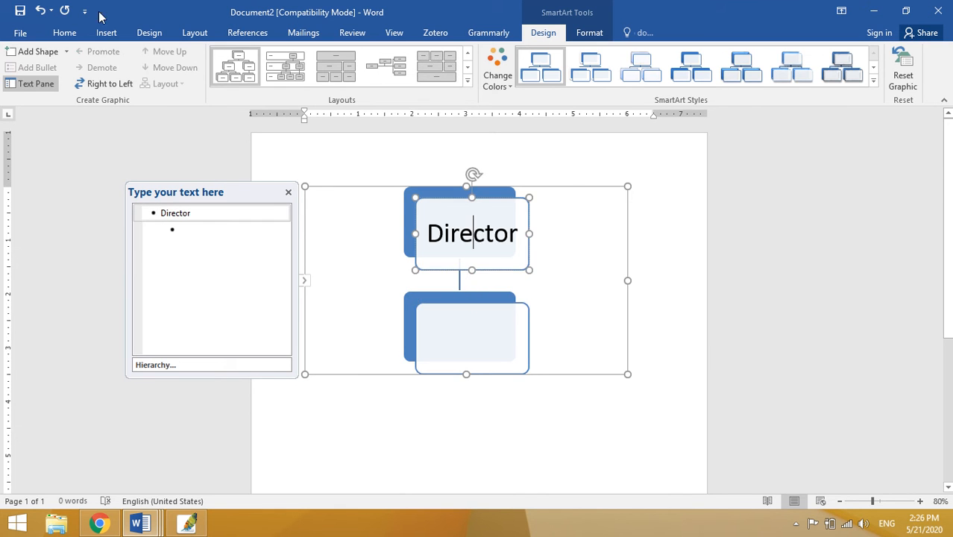
pyautogui.click(66, 51)
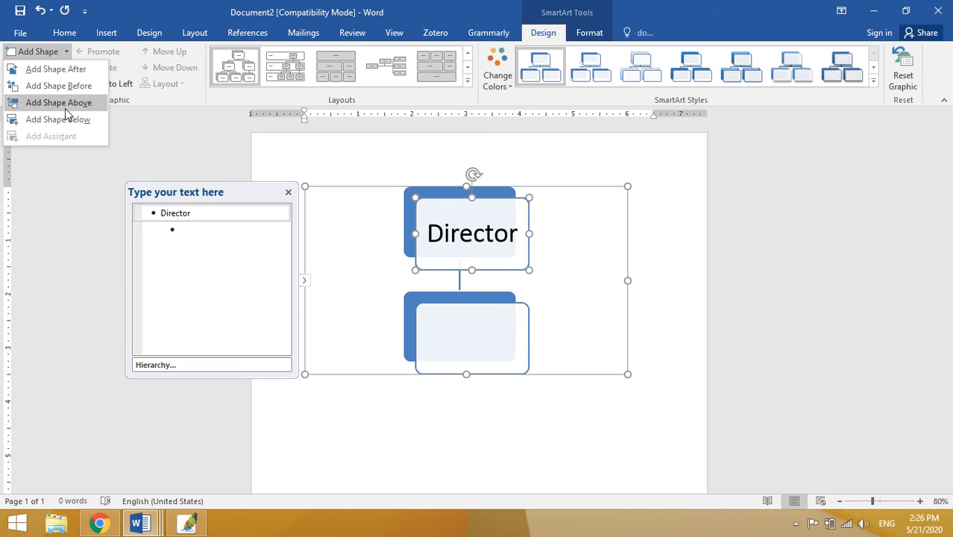
pyautogui.click(85, 121)
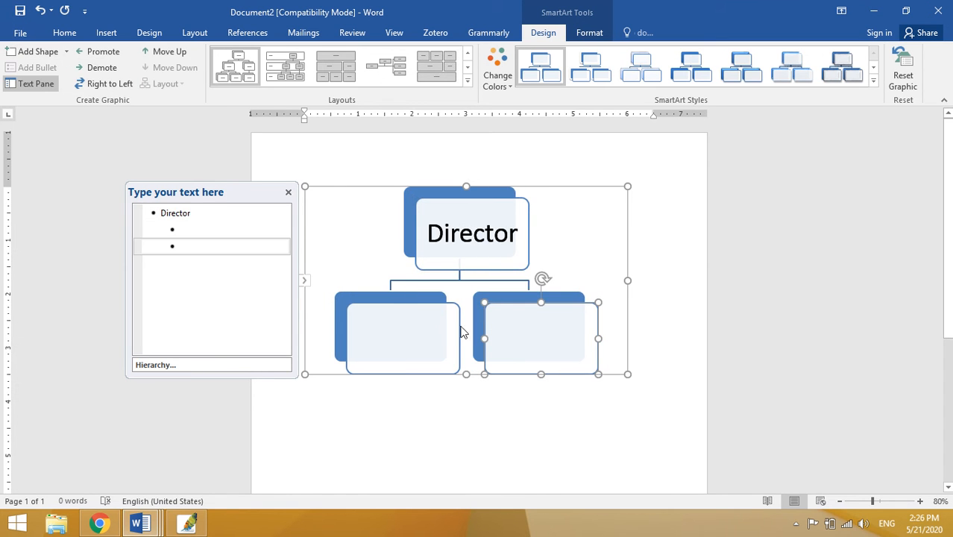
# Move the SmartArt text pane clear of the page and label the first box under Director "1st Assistant".
pyautogui.click(419, 349)
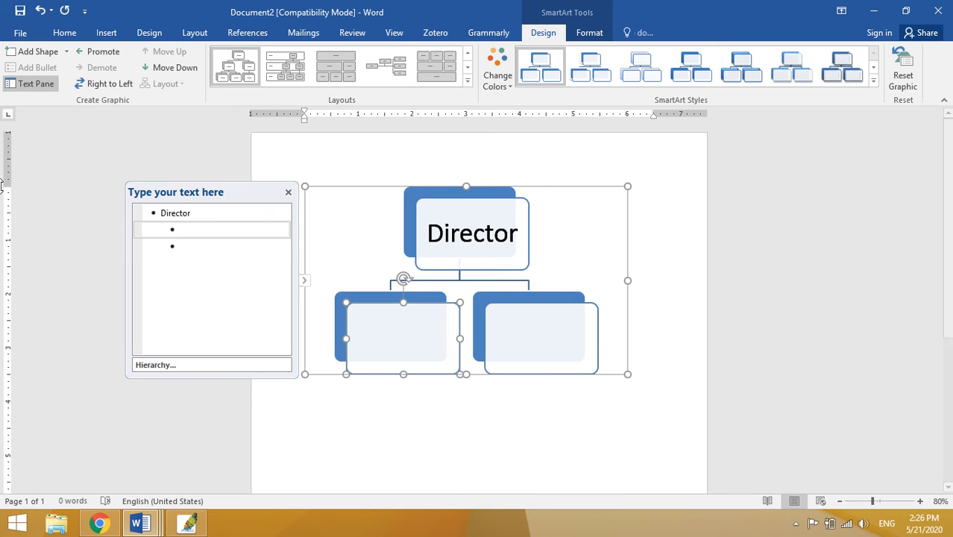
pyautogui.moveTo(236, 191); pyautogui.dragTo(179, 181)
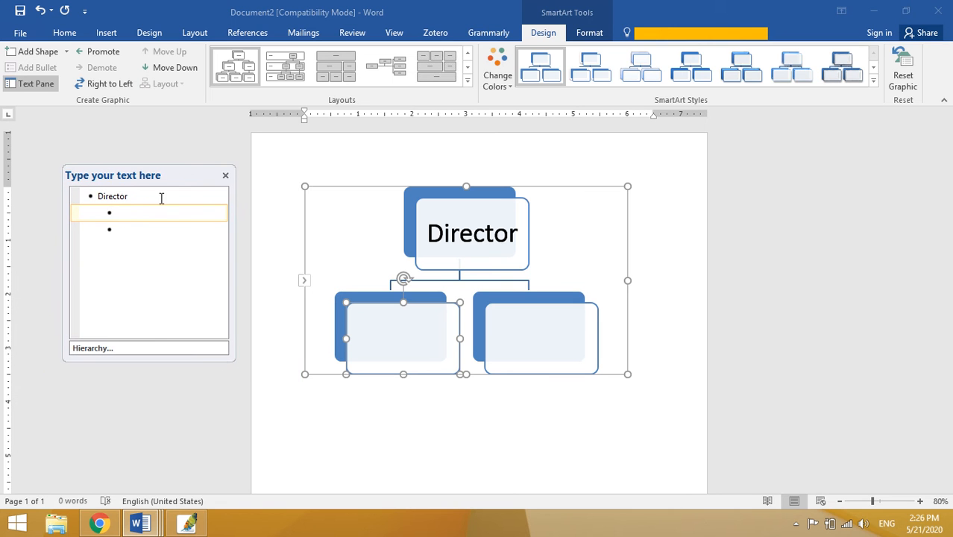
pyautogui.click(135, 228)
pyautogui.click(143, 221)
pyautogui.click(138, 231)
pyautogui.click(144, 213)
pyautogui.click(135, 227)
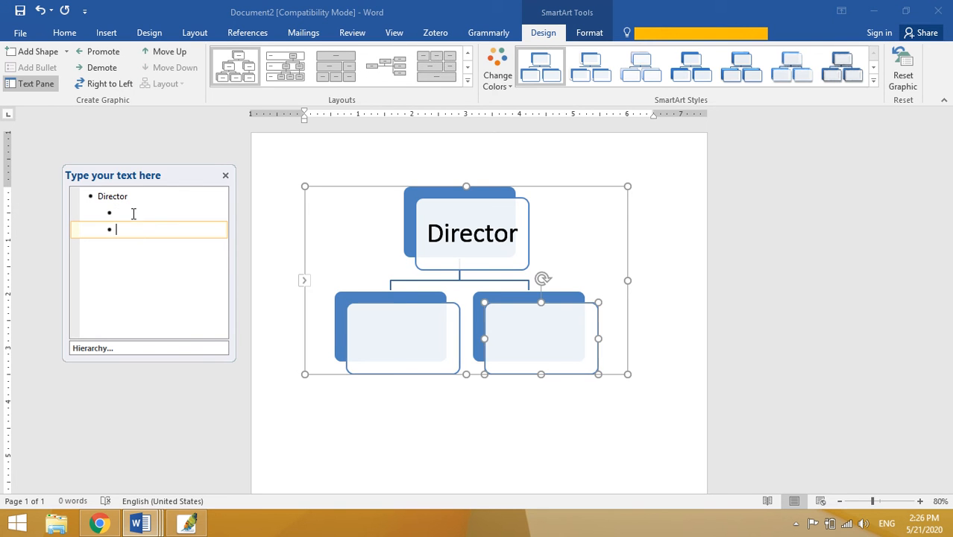
pyautogui.click(133, 214)
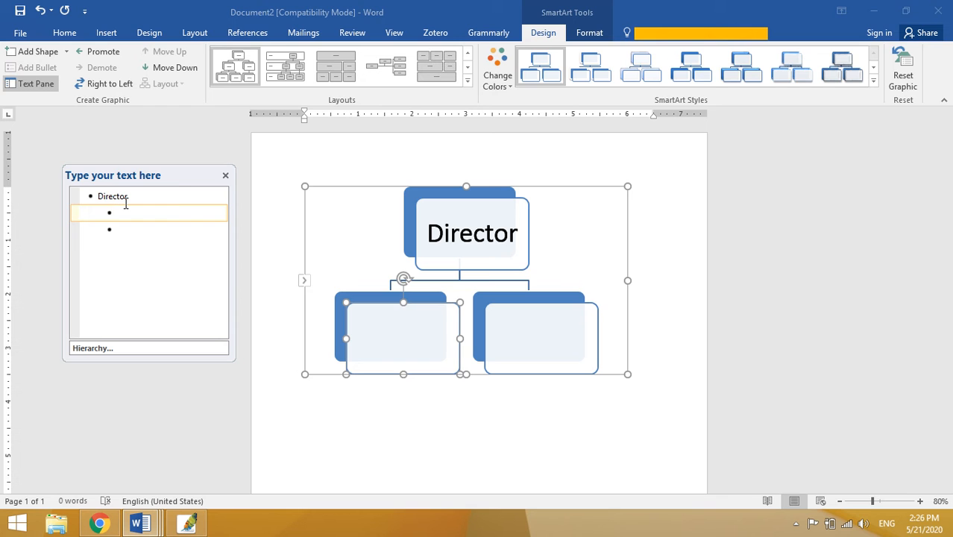
pyautogui.write('1st Assistant')
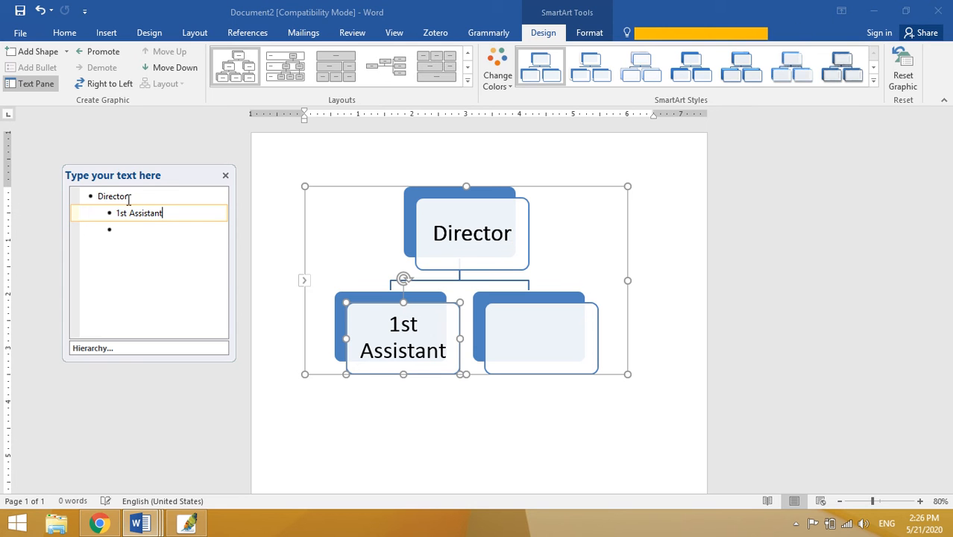
# Label the second box under Director "2 Assistant" and add three empty boxes on the level below it.
pyautogui.click(175, 230)
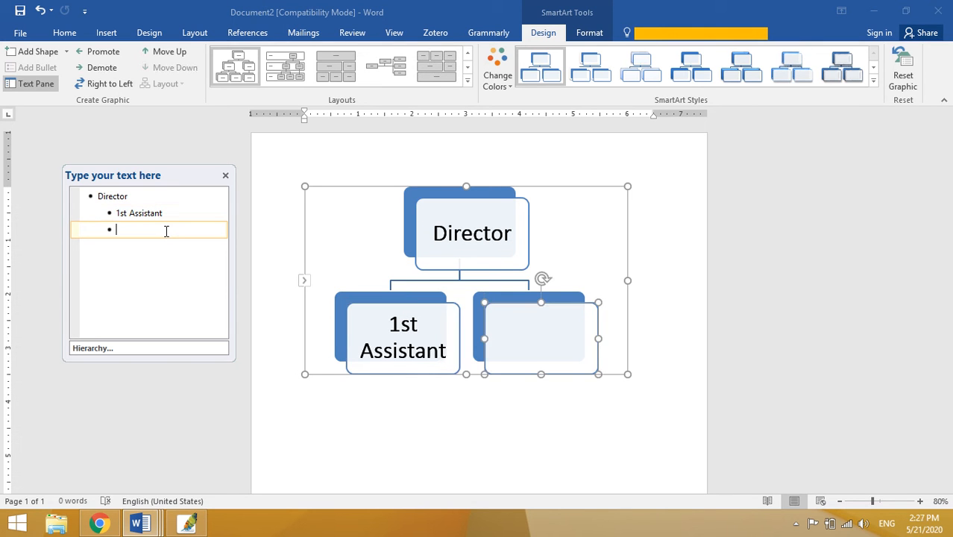
pyautogui.write('2 Assistant')
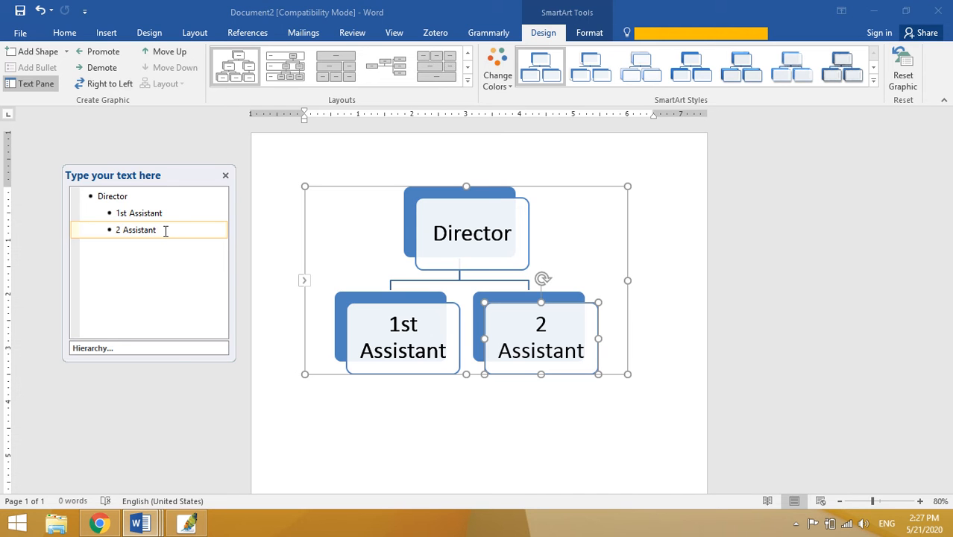
pyautogui.click(552, 333)
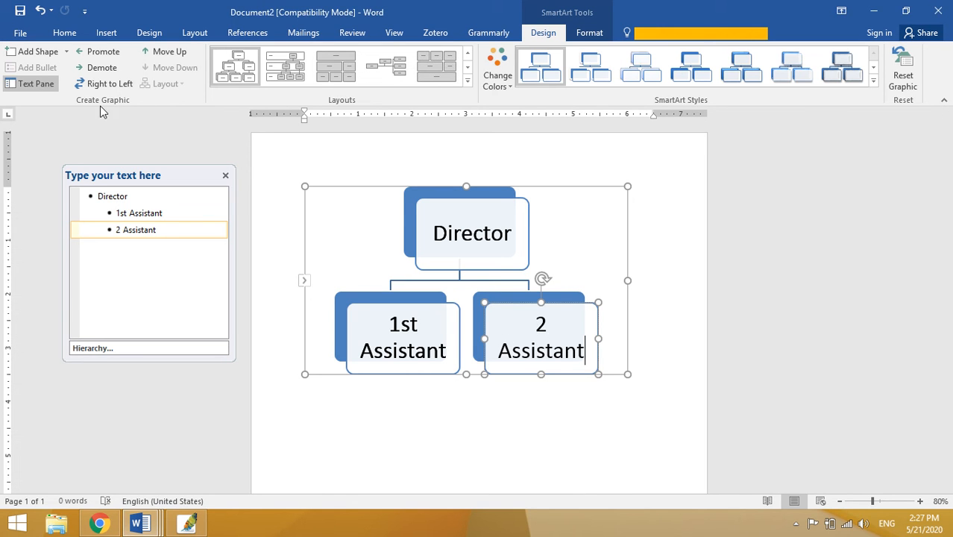
pyautogui.click(67, 53)
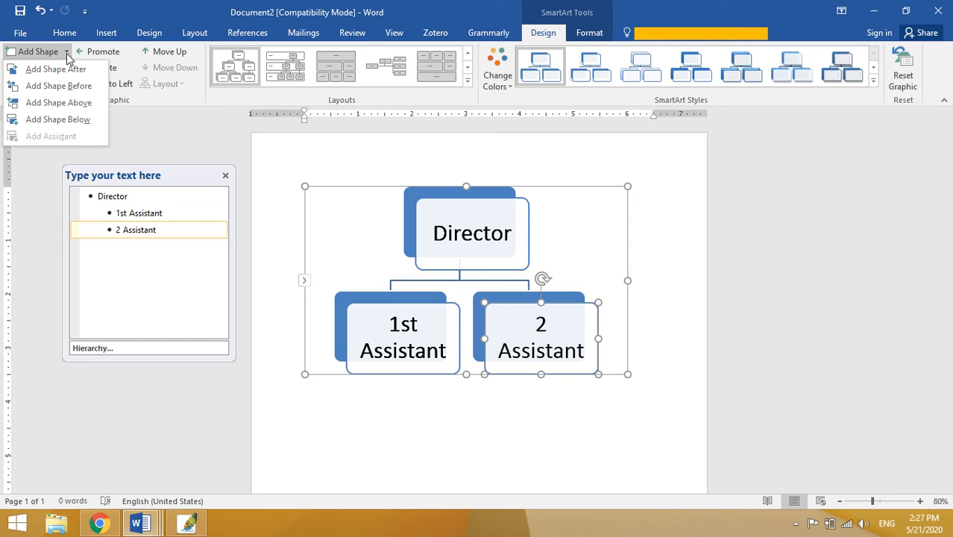
pyautogui.click(85, 122)
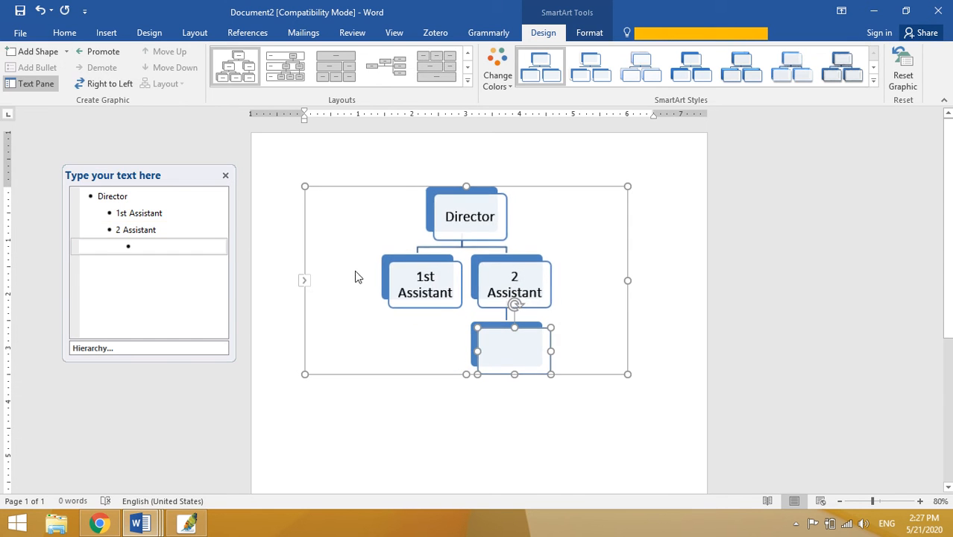
pyautogui.click(513, 276)
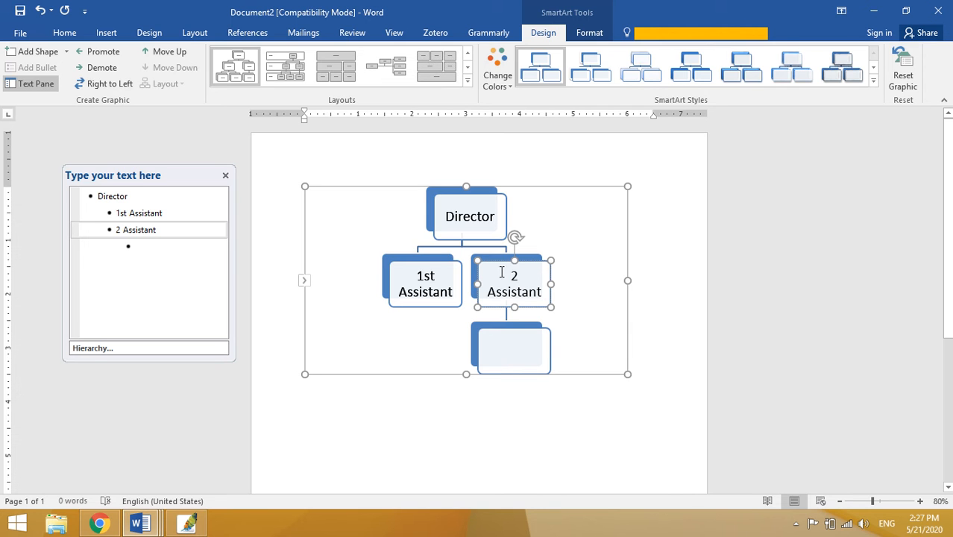
pyautogui.click(66, 51)
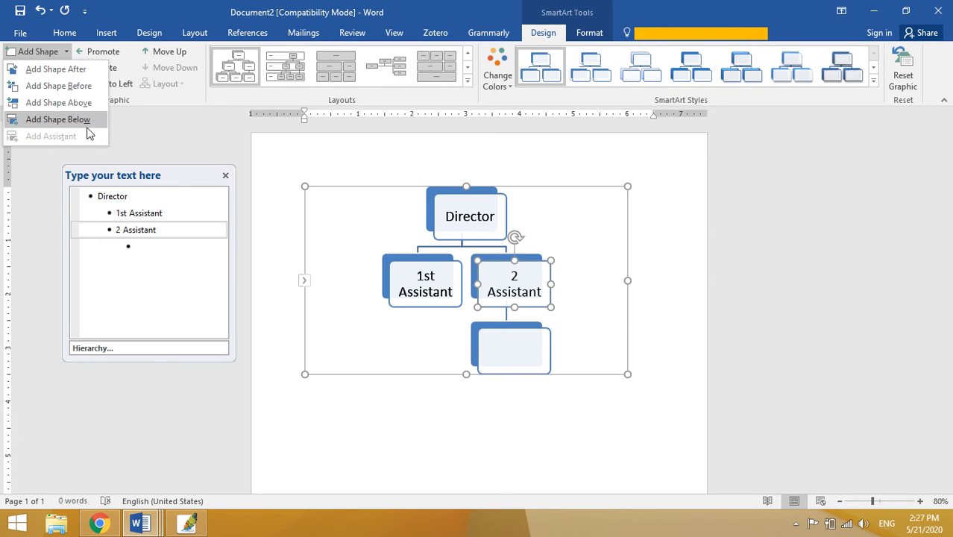
pyautogui.click(58, 120)
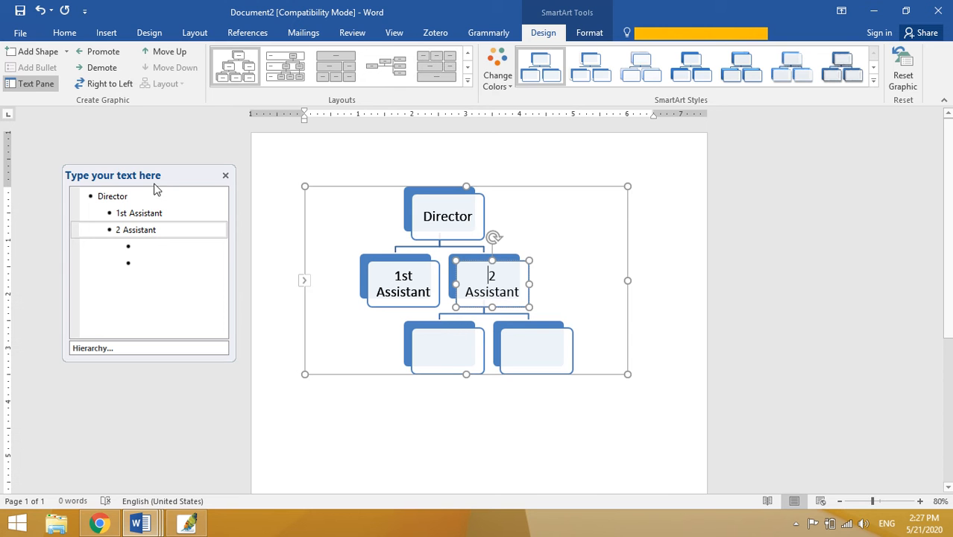
pyautogui.click(66, 50)
pyautogui.click(79, 119)
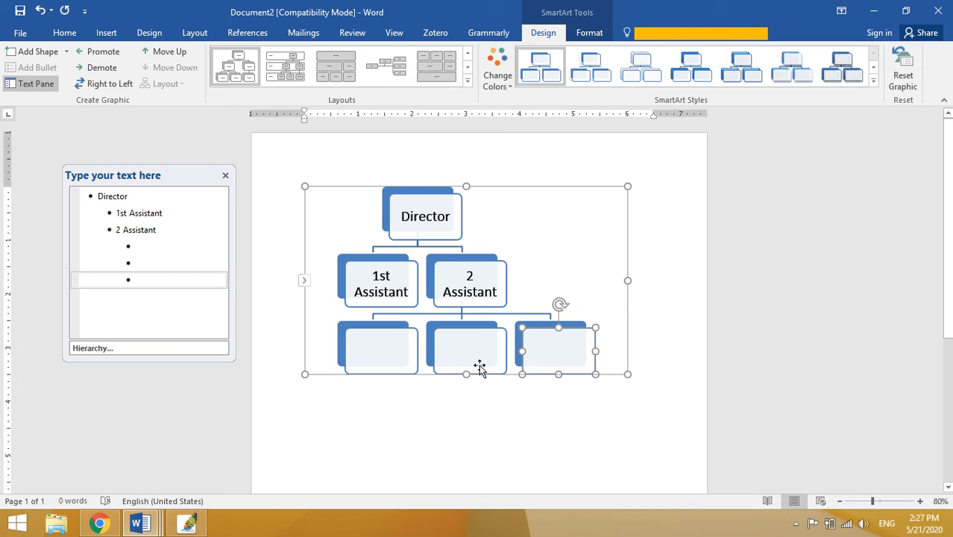
pyautogui.click(468, 288)
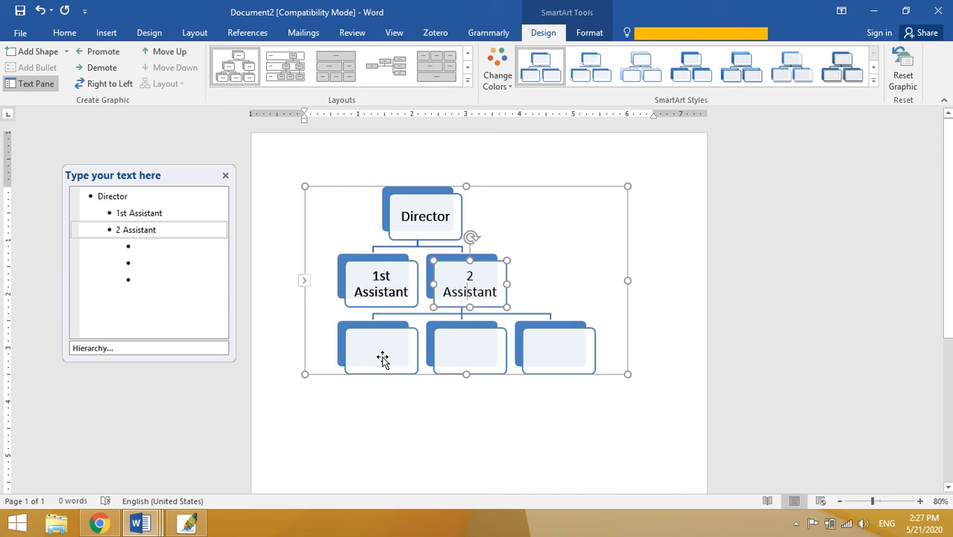
# Add two empty boxes on the level below the "1st Assistant" box.
pyautogui.click(379, 286)
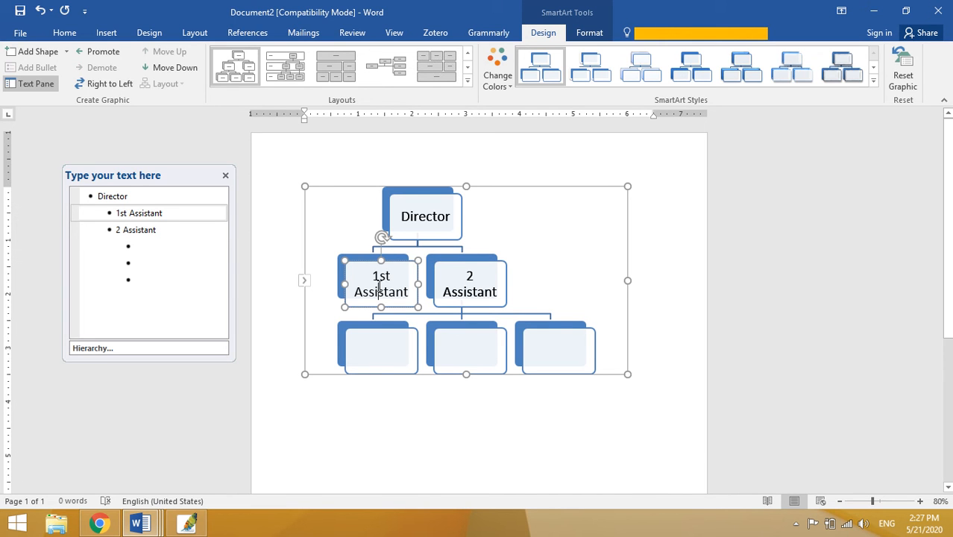
pyautogui.click(67, 54)
pyautogui.click(71, 120)
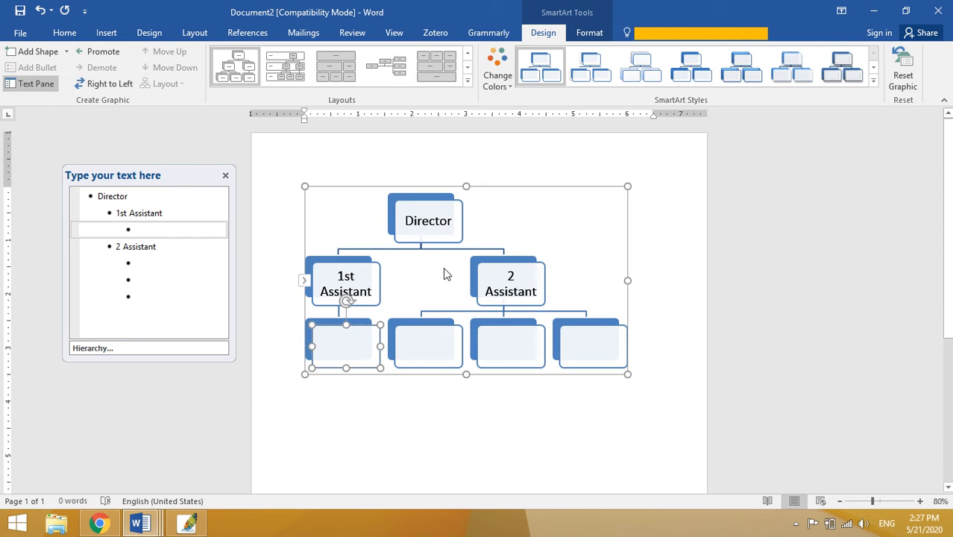
pyautogui.click(366, 274)
pyautogui.click(66, 51)
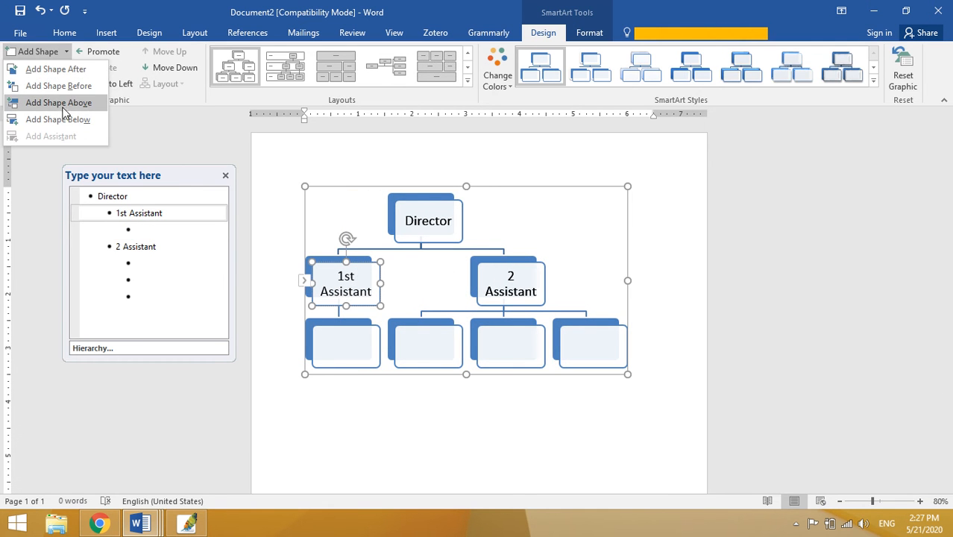
pyautogui.click(72, 119)
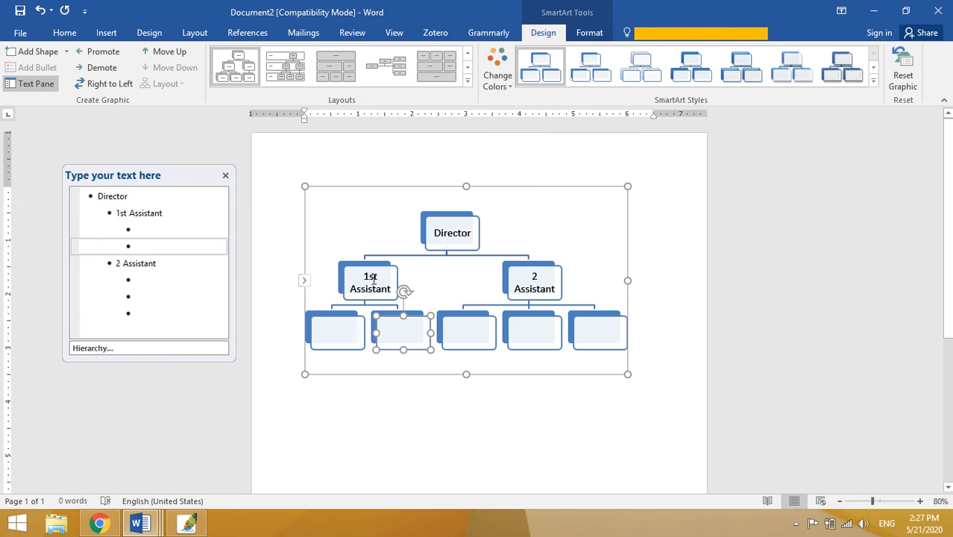
# Select the first empty box below "1st Assistant".
pyautogui.click(345, 336)
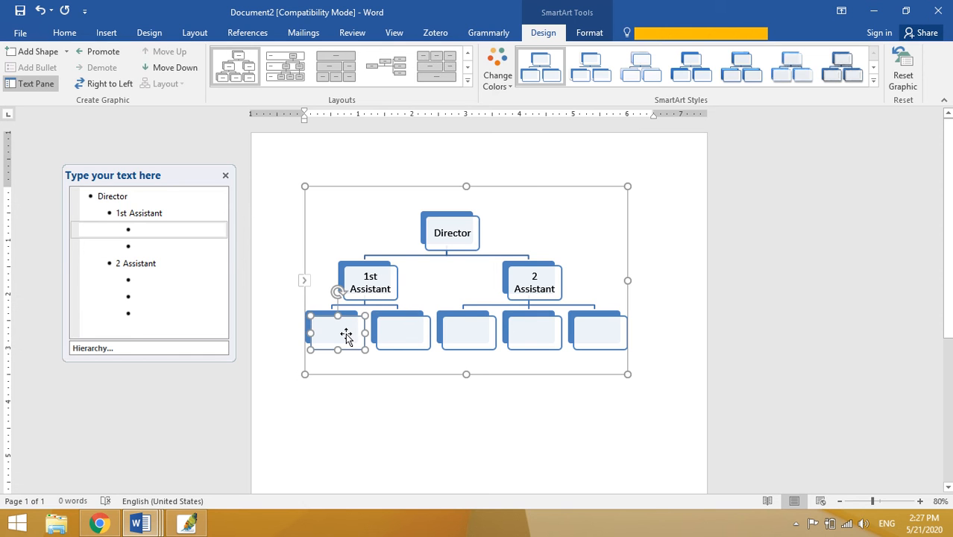